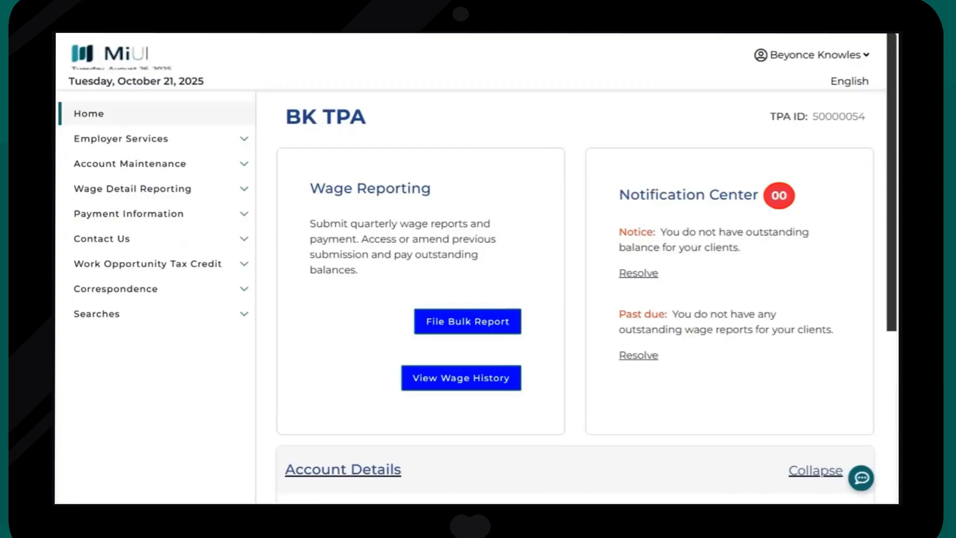
Start a wage submission and adjustment filing using the File Upload method with an attached electronic wage file.
left_click(215, 194)
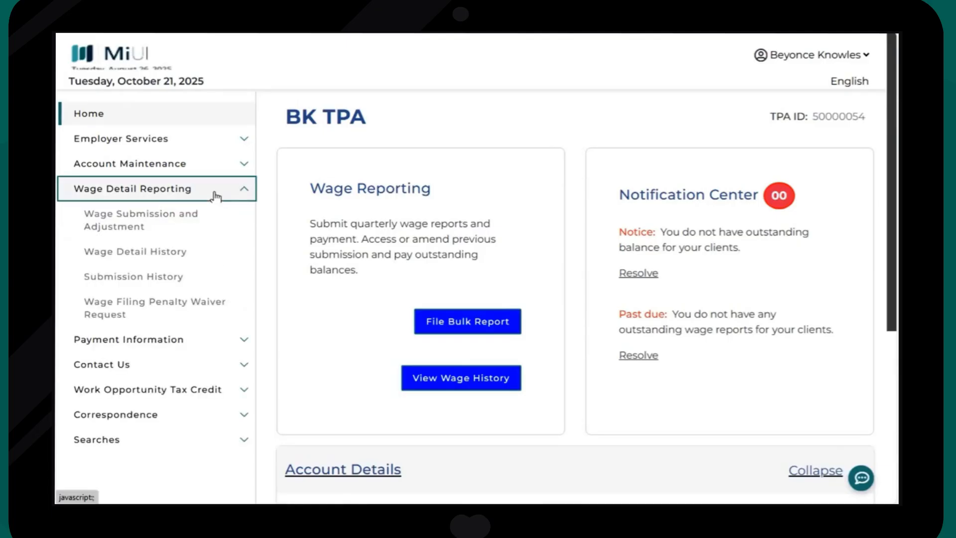
left_click(213, 229)
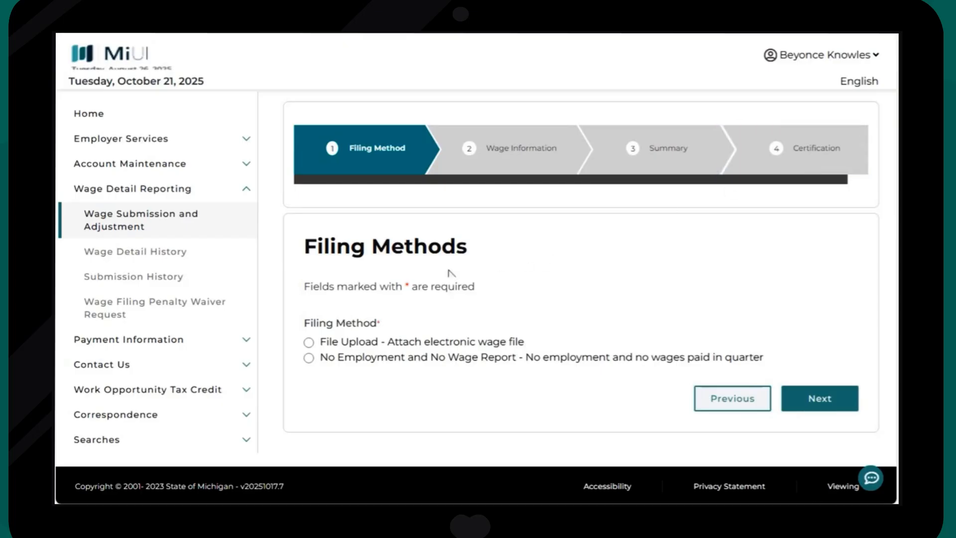
left_click(309, 343)
left_click(801, 408)
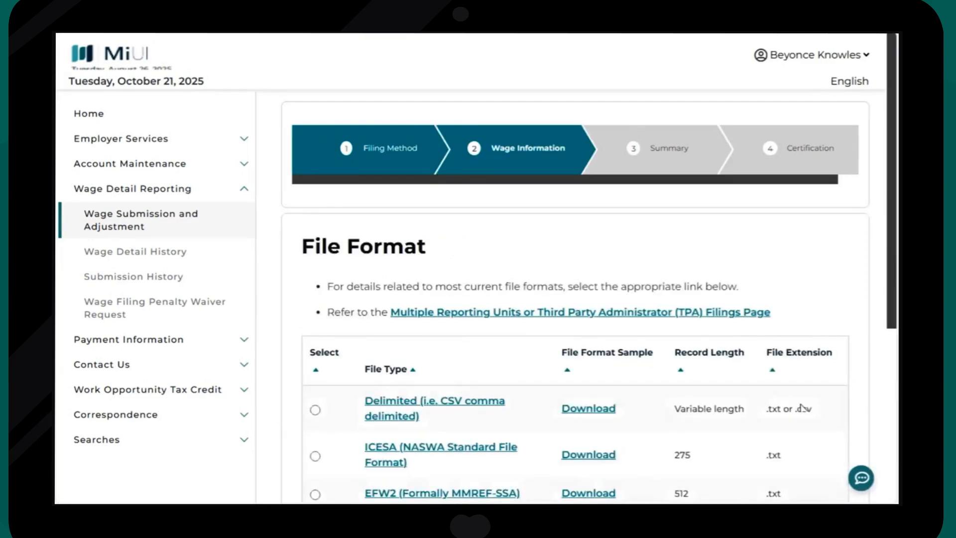
Select the Delimited (CSV) file format and upload Original_Wage_Submission_Non Fatal Error.csv as the wage detail file.
scroll(863, 412, "down", 3)
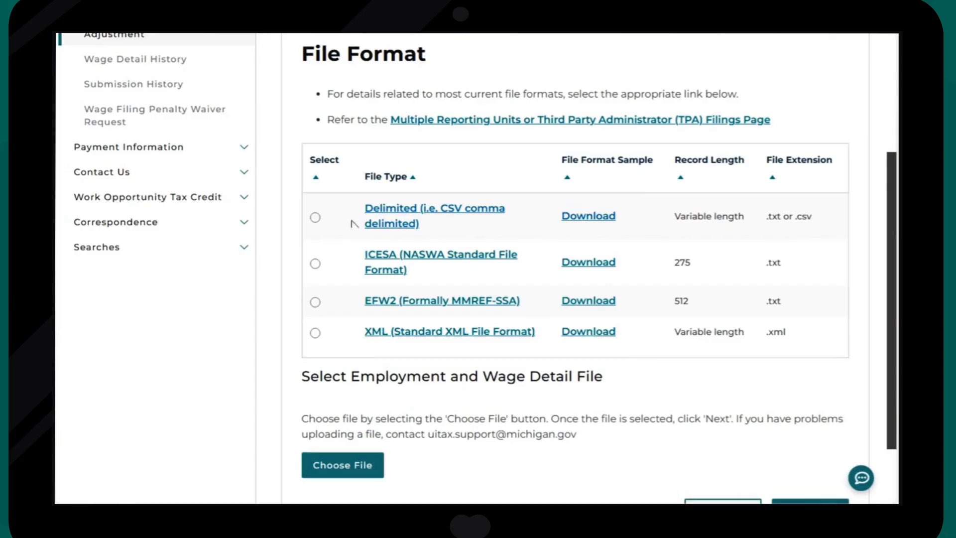
left_click(315, 218)
left_click(345, 474)
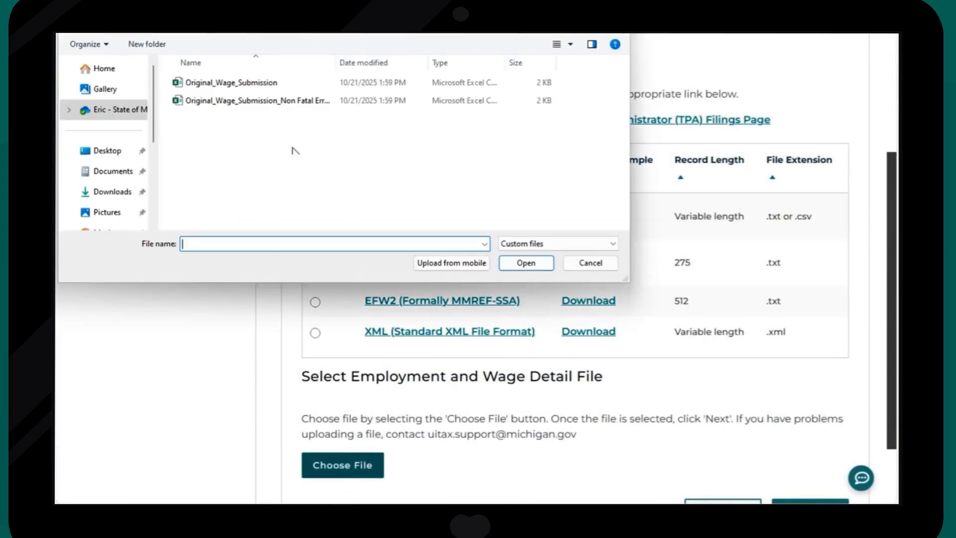
left_click(263, 107)
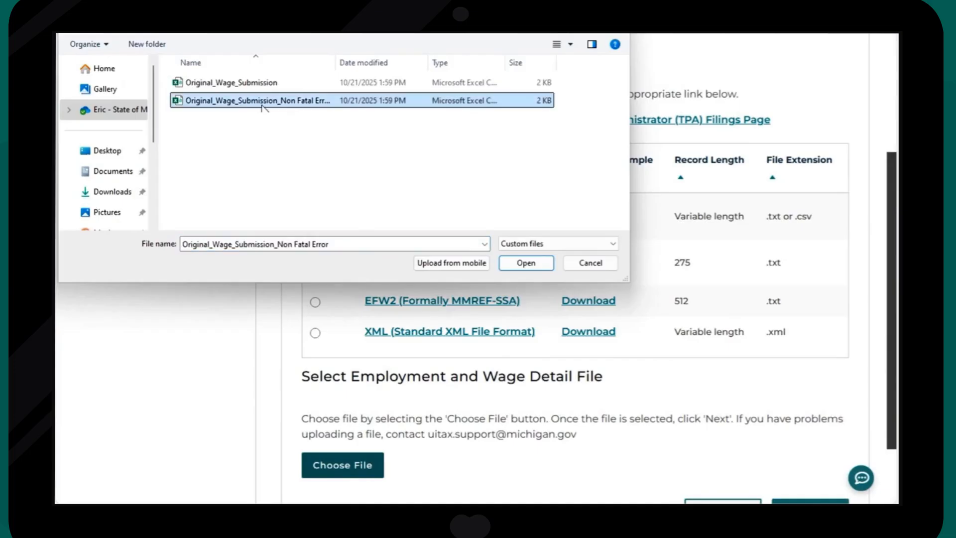
left_click(506, 267)
scroll(836, 453, "down", 2)
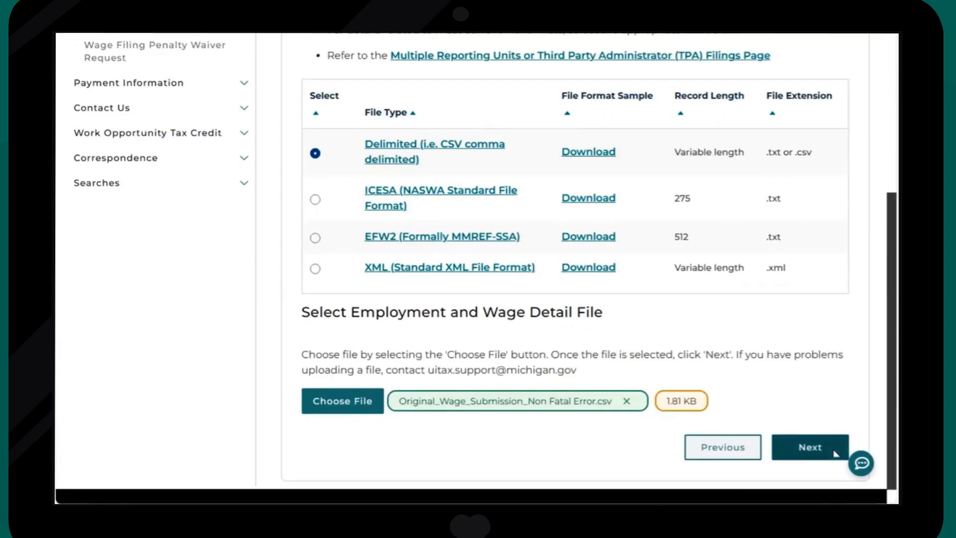
scroll(835, 453, "down", 1)
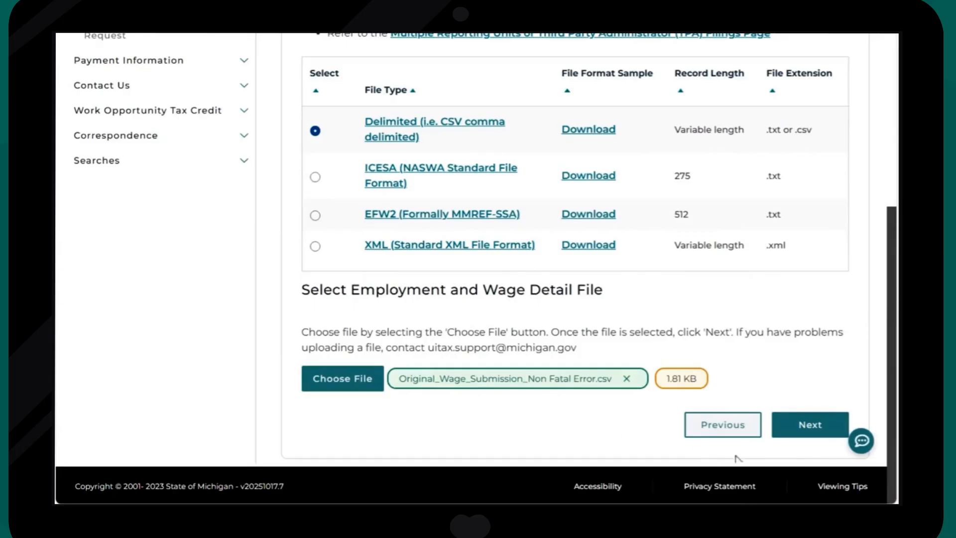
left_click(791, 435)
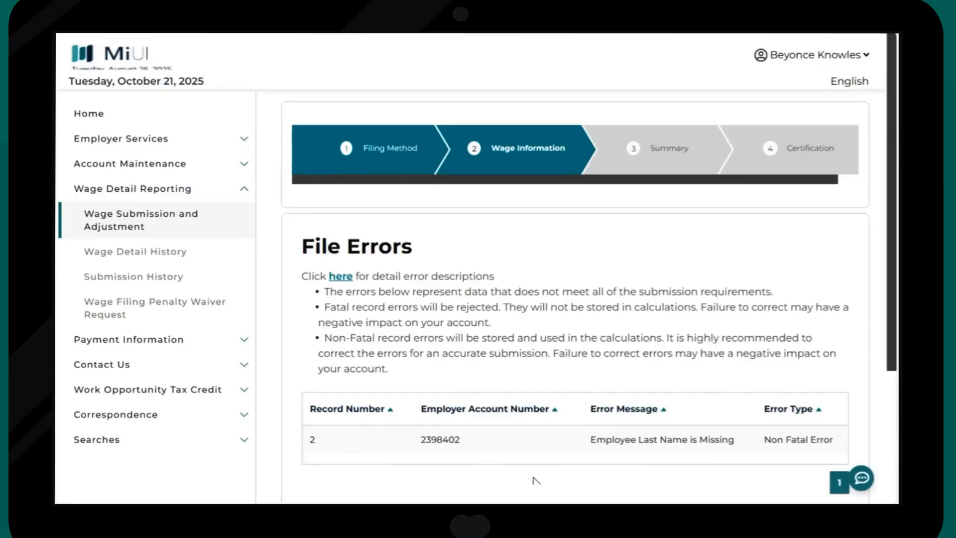
Review the file errors and choose to make the corrections and resubmit.
scroll(535, 481, "down", 3)
scroll(536, 480, "down", 2)
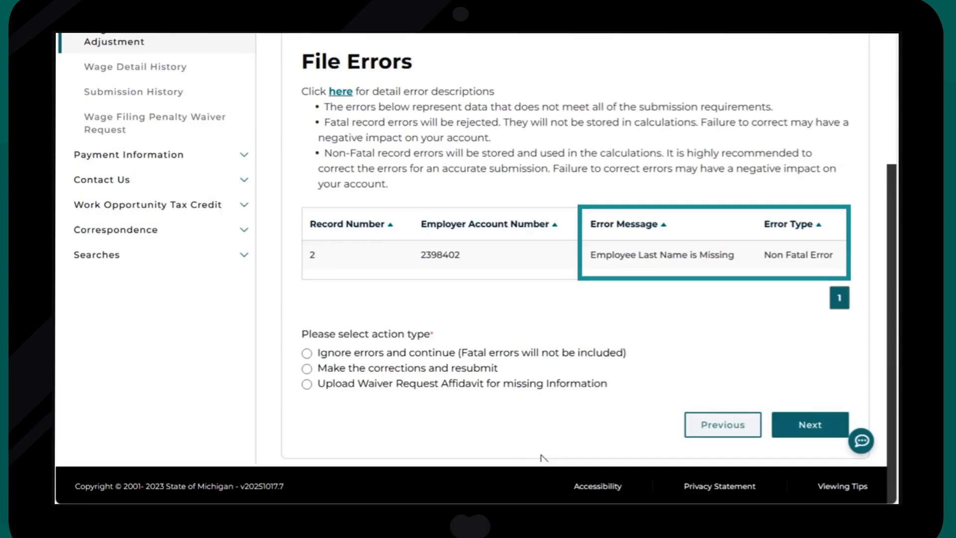
left_click(307, 369)
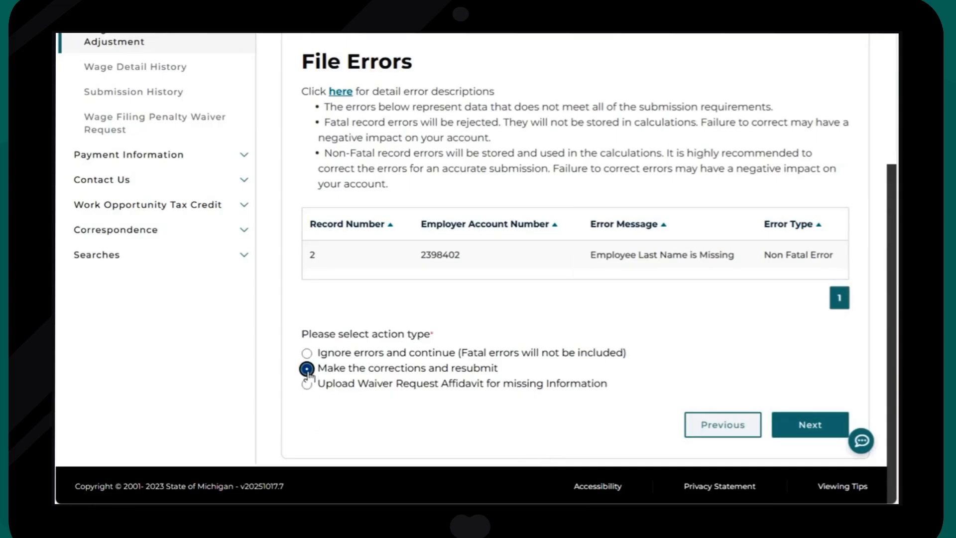
left_click(791, 428)
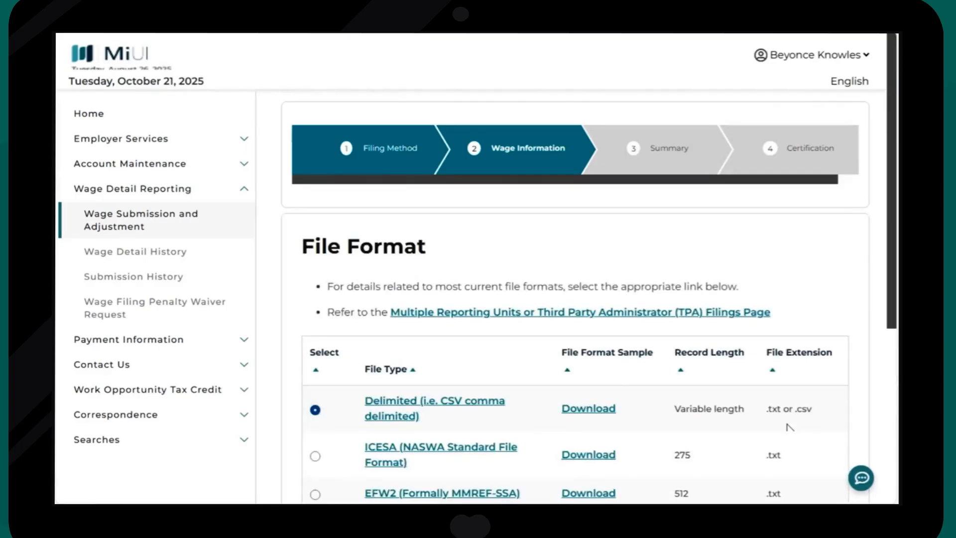
Upload Original_Wage_Submission.csv as the corrected wage file, overwriting the existing information and replacing it with the new file.
scroll(789, 426, "down", 4)
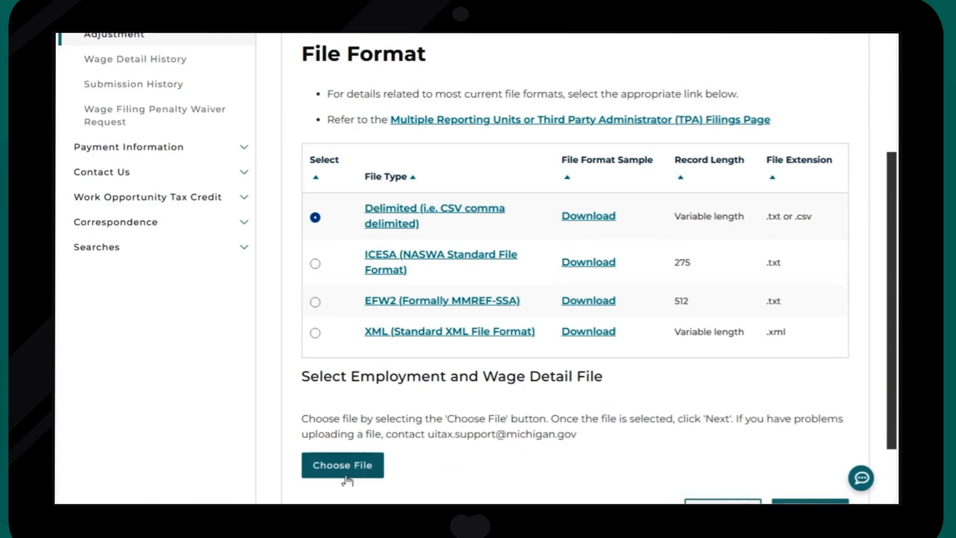
left_click(347, 477)
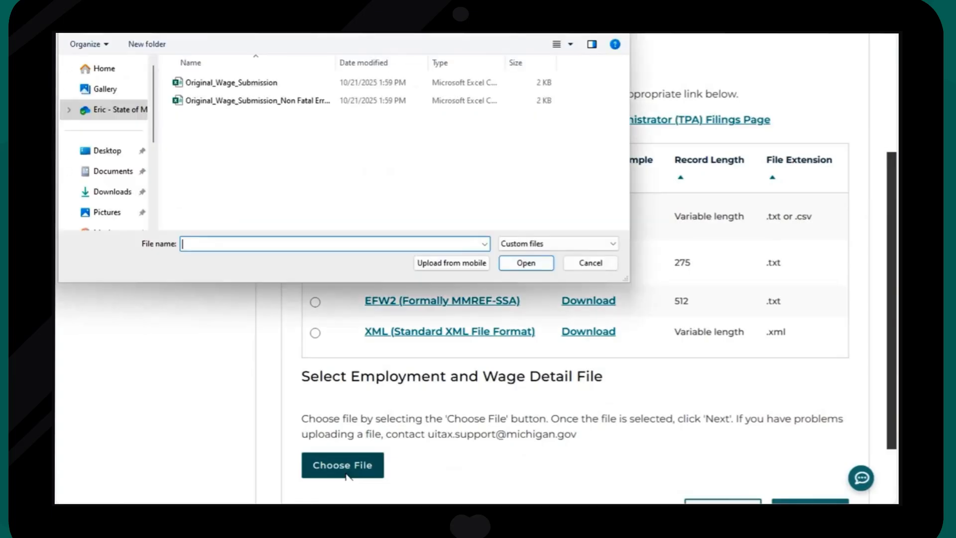
left_click(245, 84)
left_click(503, 268)
scroll(708, 453, "down", 2)
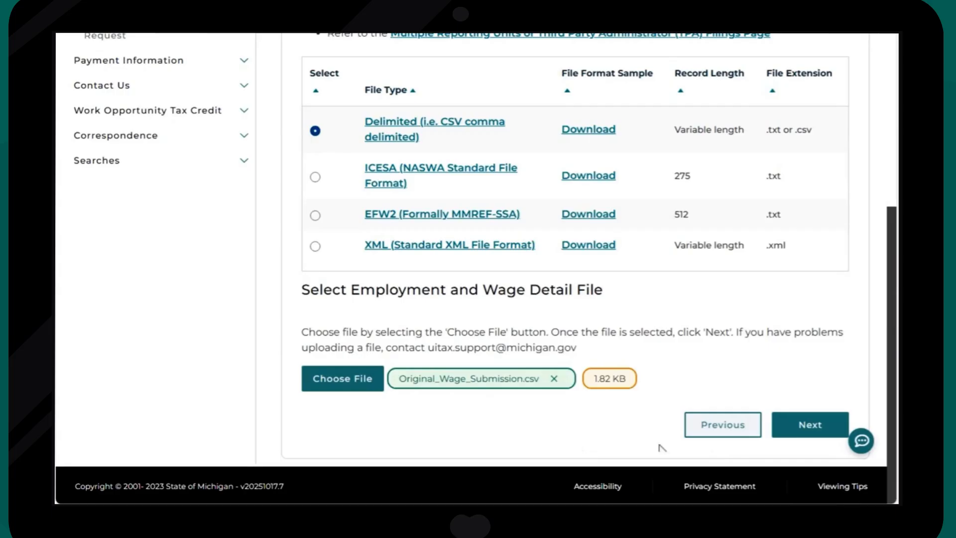
left_click(788, 433)
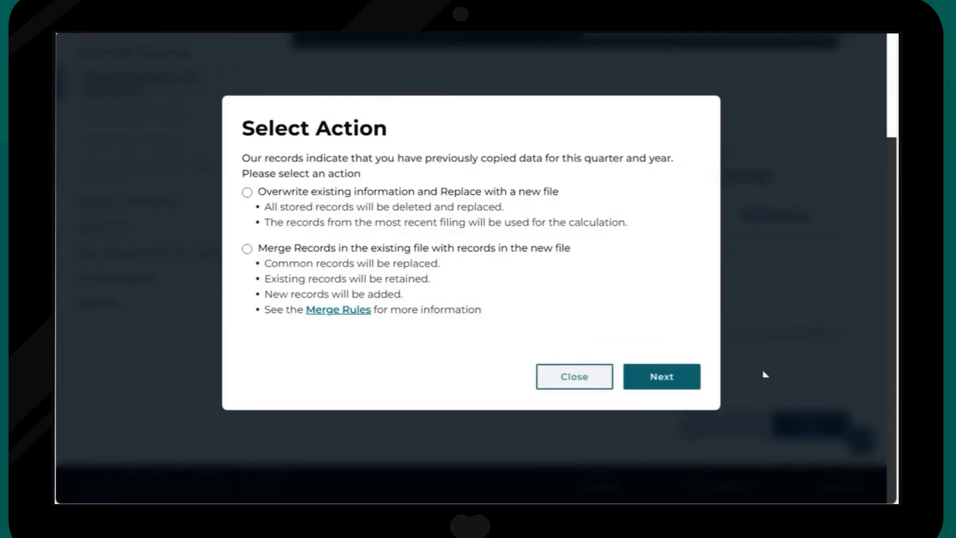
left_click(247, 192)
left_click(630, 381)
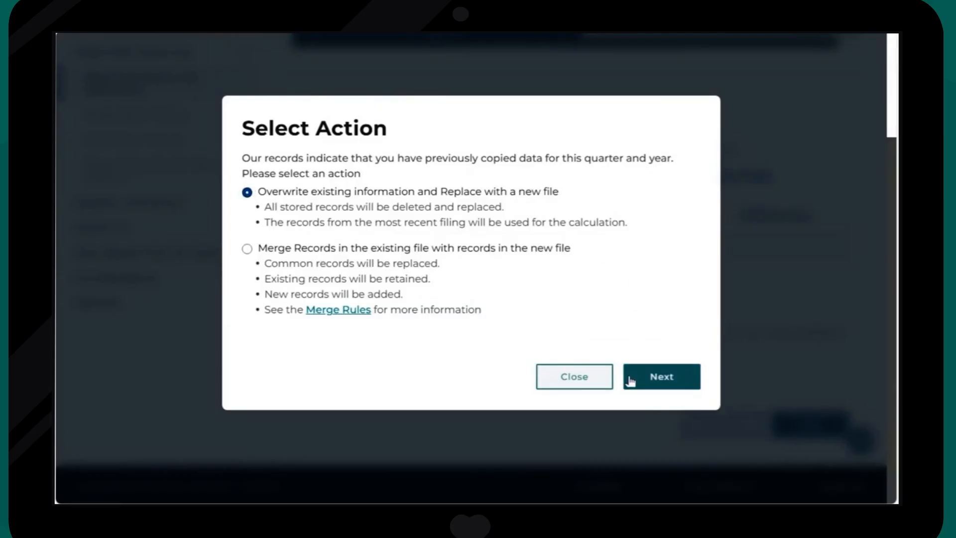
Review the quarterly wage detail report summary and all columns of the units reported, and proceed to certification.
scroll(876, 390, "down", 3)
scroll(876, 389, "up", 3)
scroll(877, 390, "down", 3)
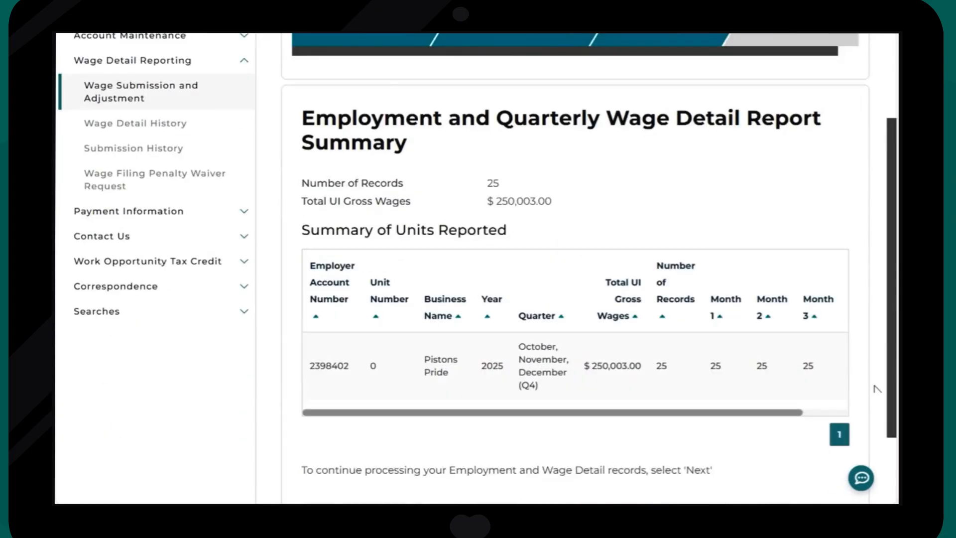
scroll(877, 389, "down", 2)
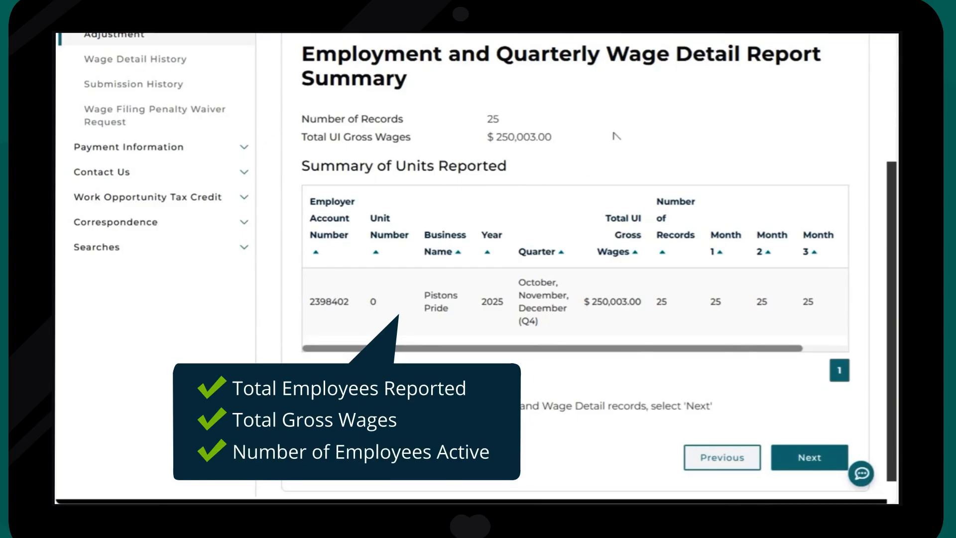
left_click_drag(744, 350, 836, 350)
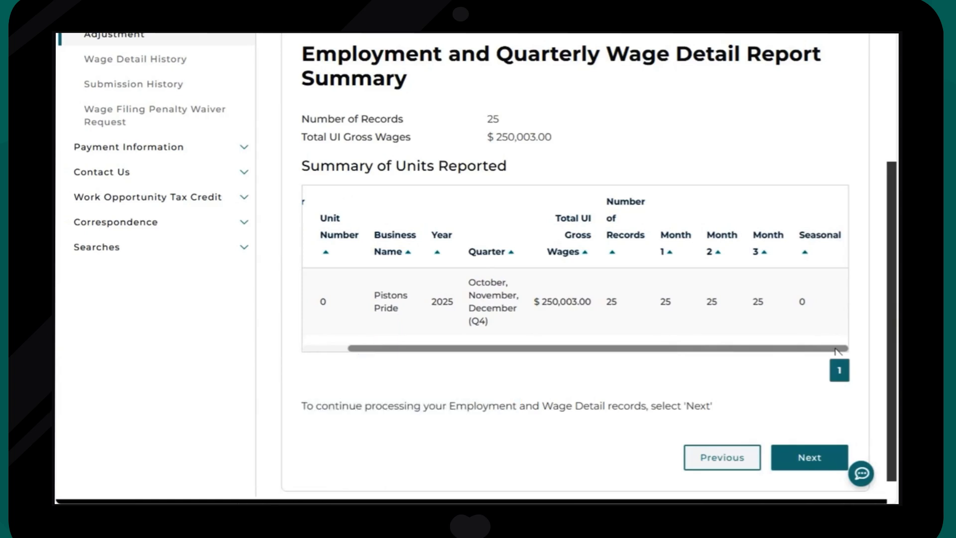
left_click_drag(780, 350, 692, 351)
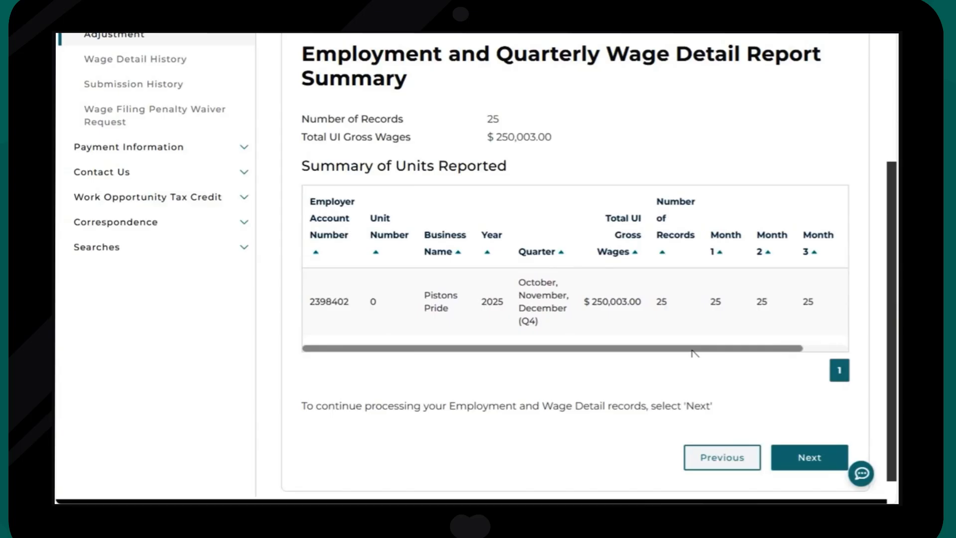
left_click(785, 463)
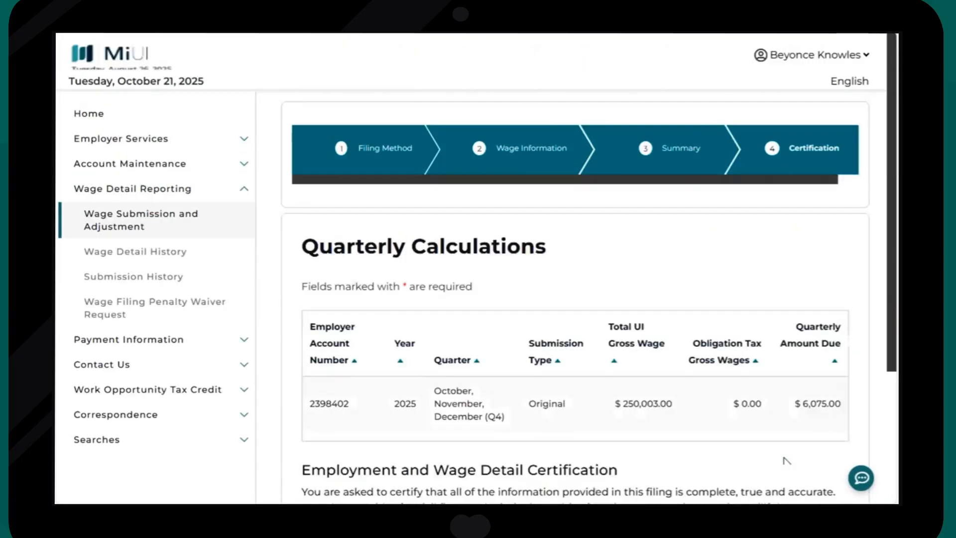
Certify under penalties of perjury that the filing information is complete, true and accurate, and submit the quarterly wage report.
scroll(884, 306, "down", 1)
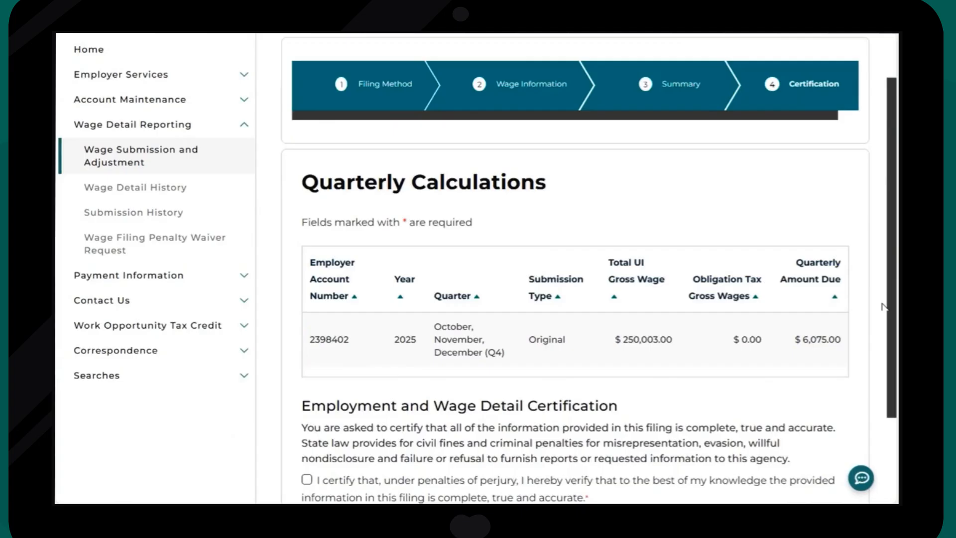
scroll(883, 306, "down", 1)
scroll(884, 306, "down", 1)
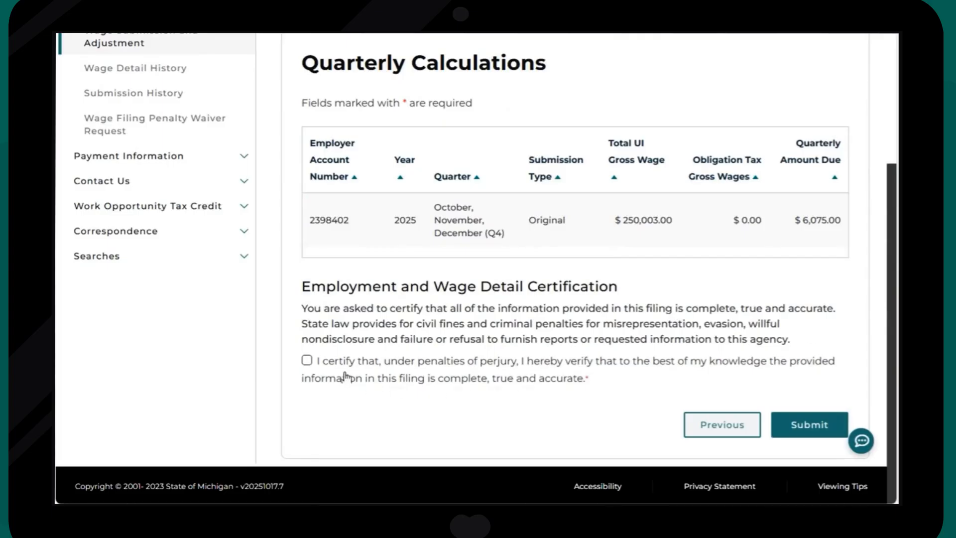
left_click(308, 362)
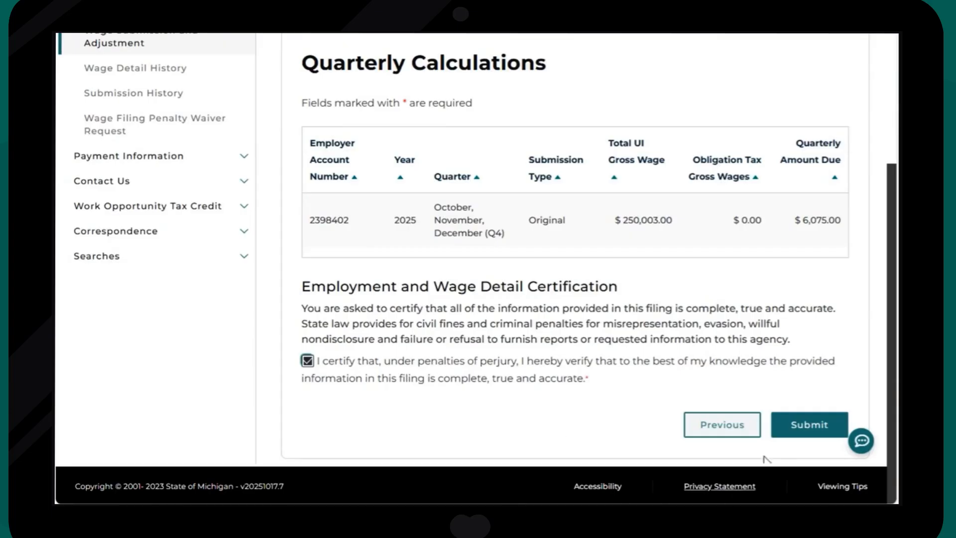
left_click(780, 434)
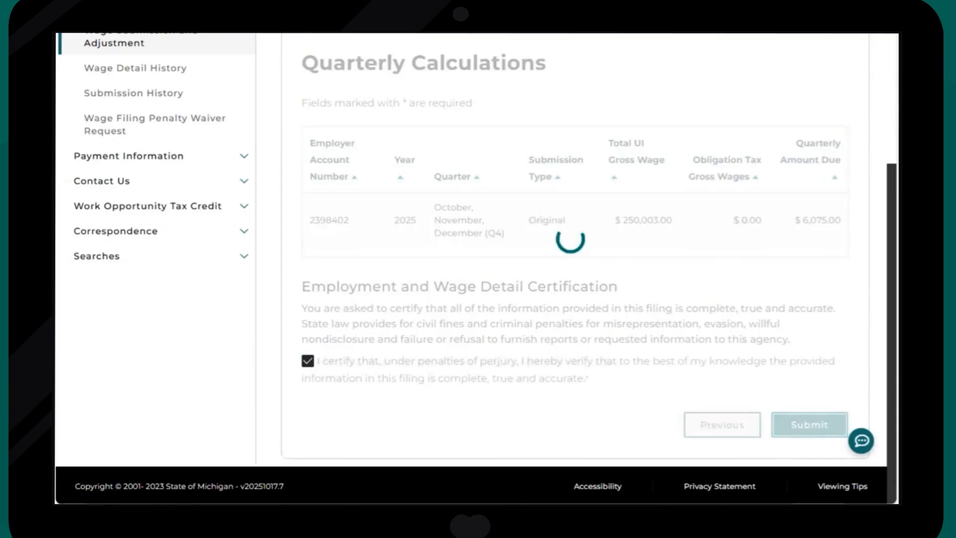